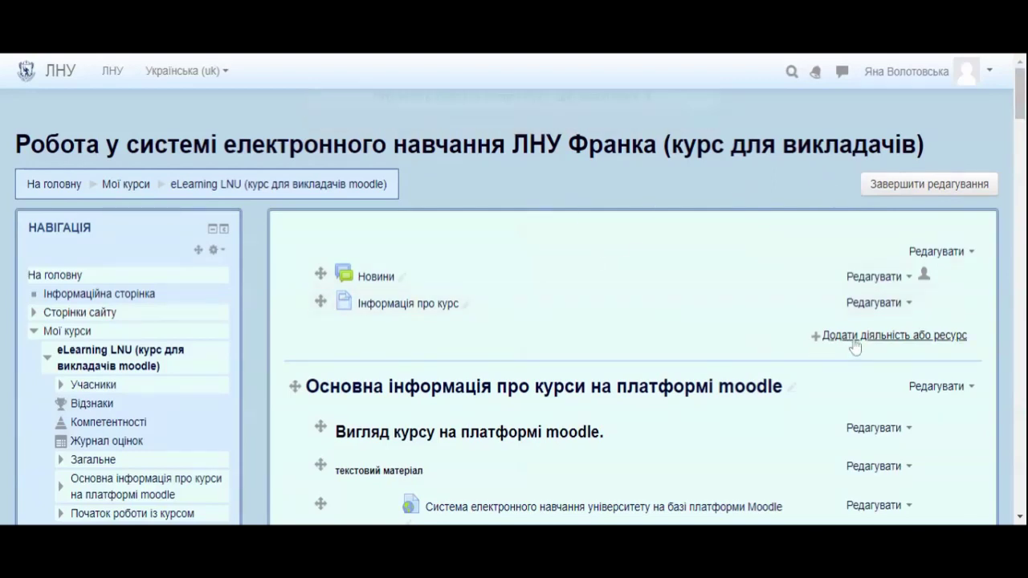
# Add a Глосарій activity to the course section "Основна інформація про курси на платформі moodle".
pyautogui.scroll(-1, 1020, 97)
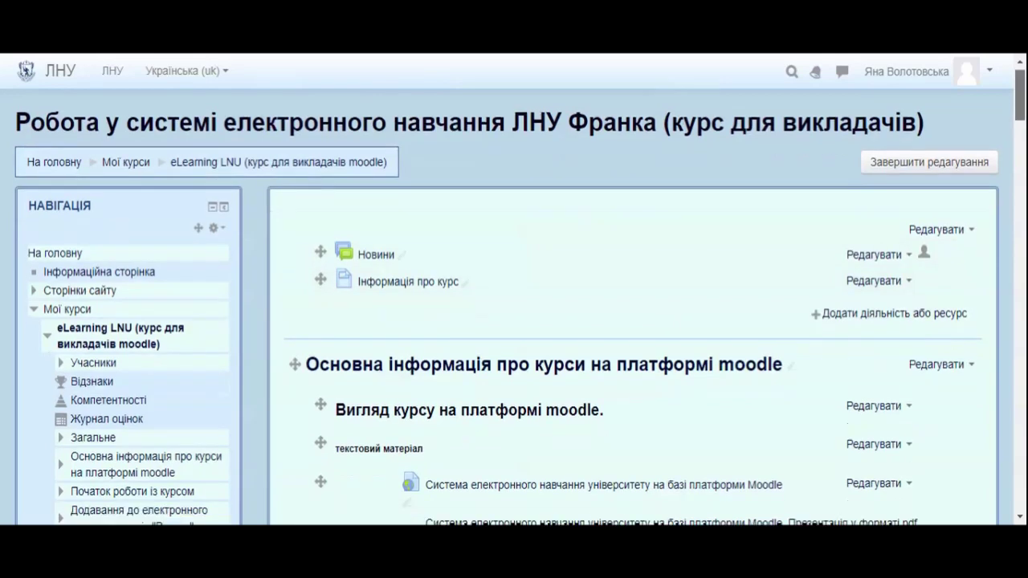
pyautogui.moveTo(1024, 108)
pyautogui.mouseDown()
pyautogui.moveTo(1023, 154)
pyautogui.moveTo(1022, 126)
pyautogui.mouseUp()
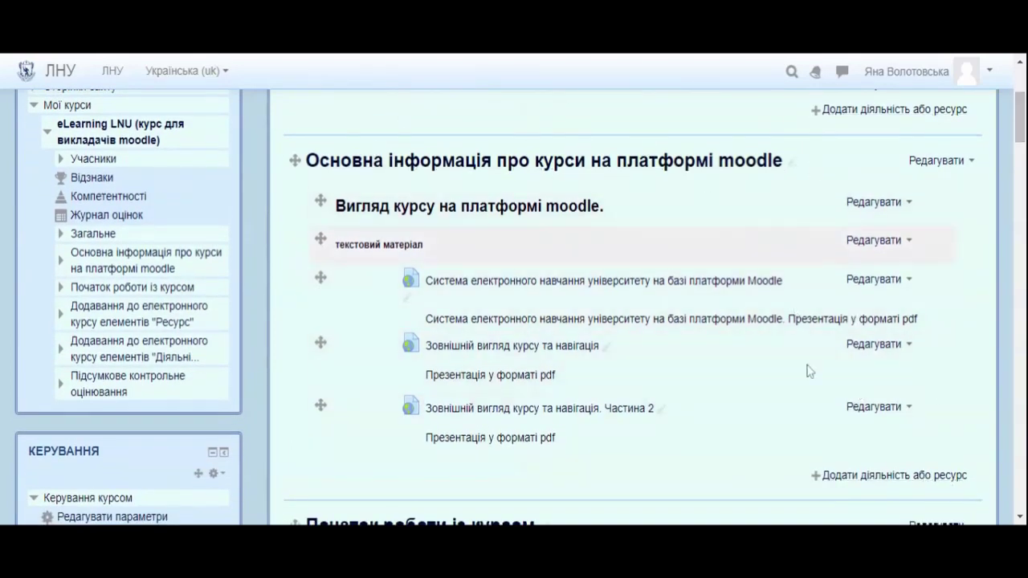
pyautogui.click(897, 482)
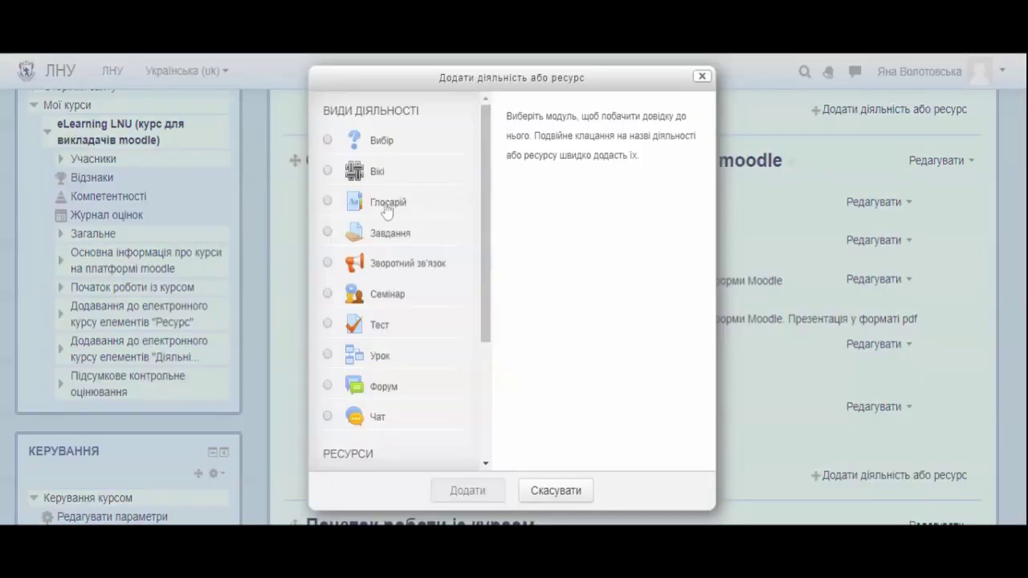
pyautogui.click(386, 208)
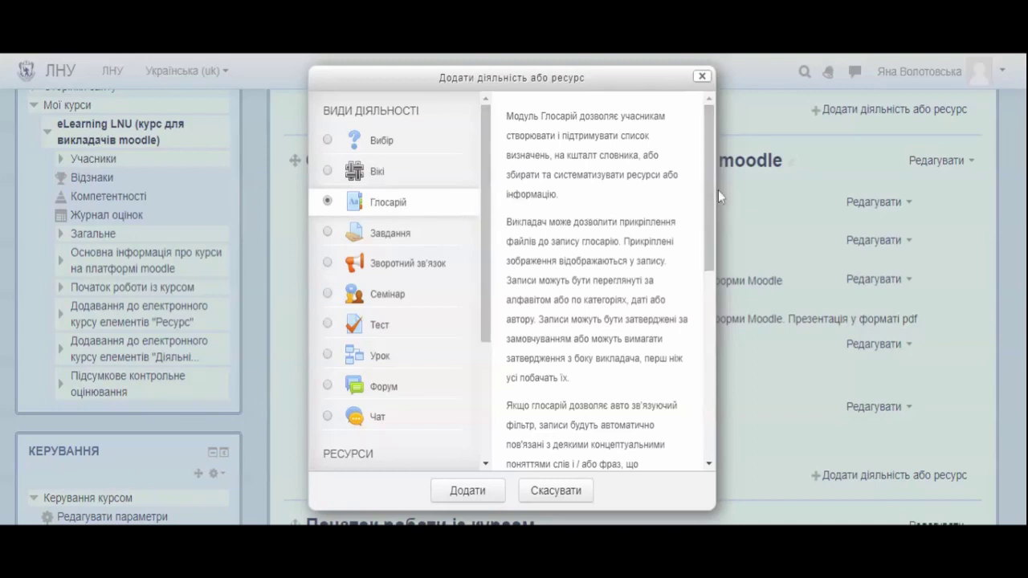
pyautogui.scroll(-1, 714, 221)
pyautogui.scroll(-8, 712, 221)
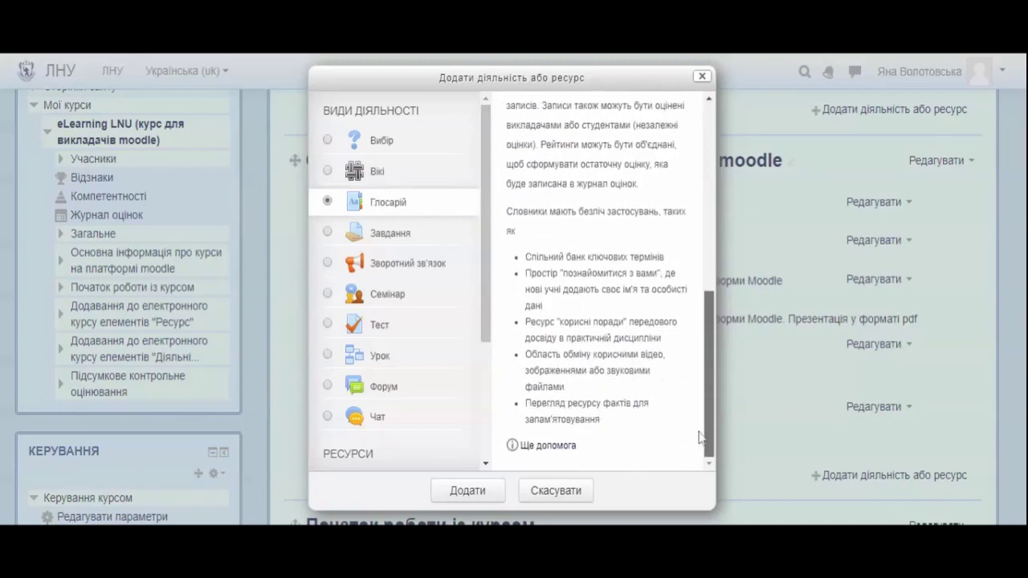
pyautogui.scroll(10, 691, 351)
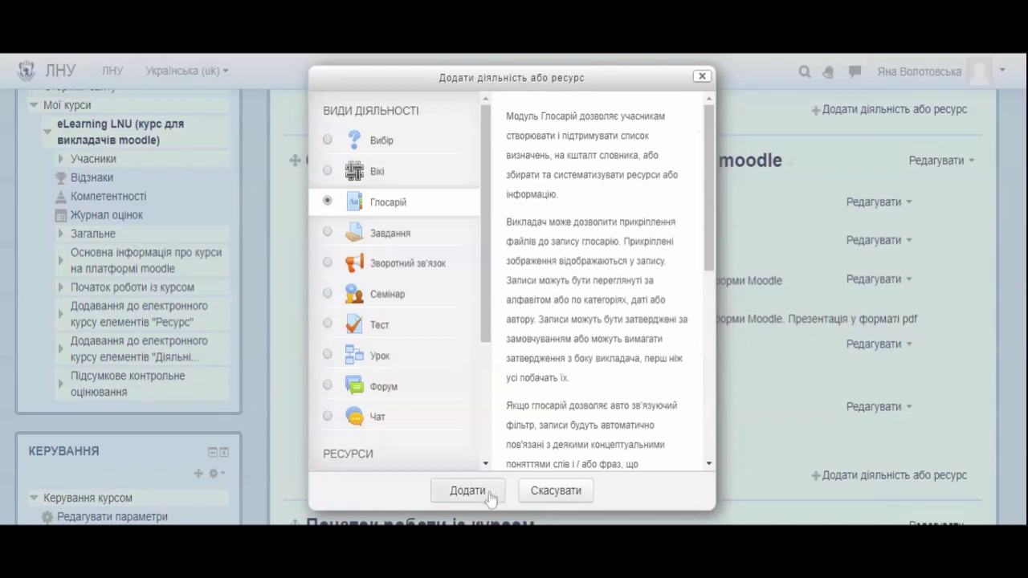
pyautogui.click(490, 498)
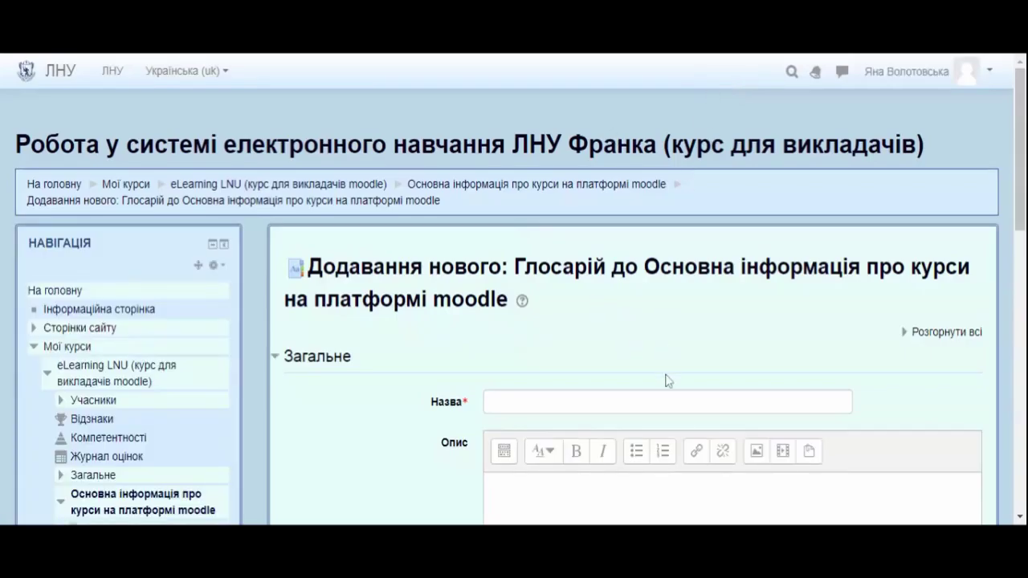
# Name the new glossary "Терміни".
pyautogui.click(488, 401)
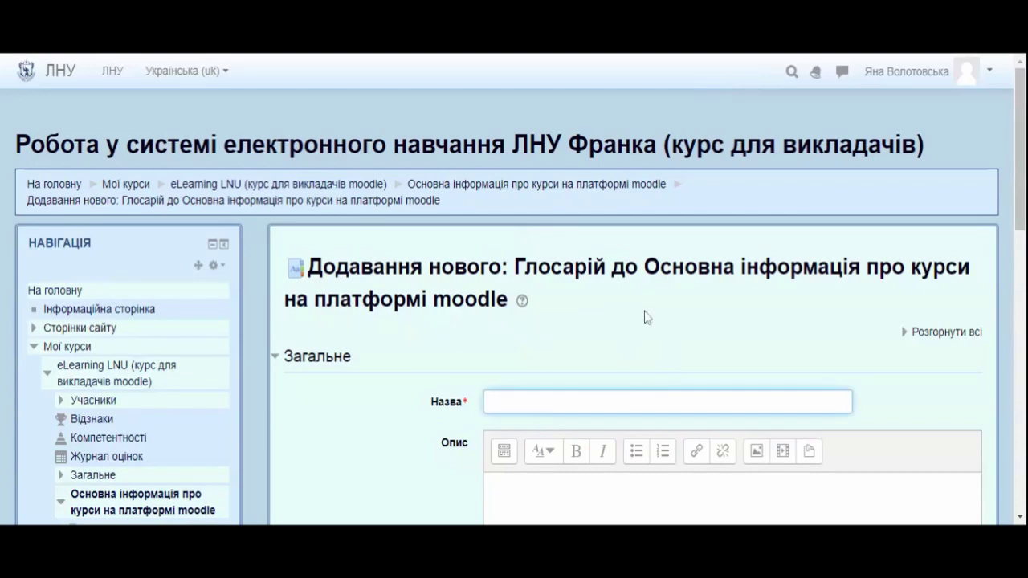
pyautogui.scroll(-1, 649, 320)
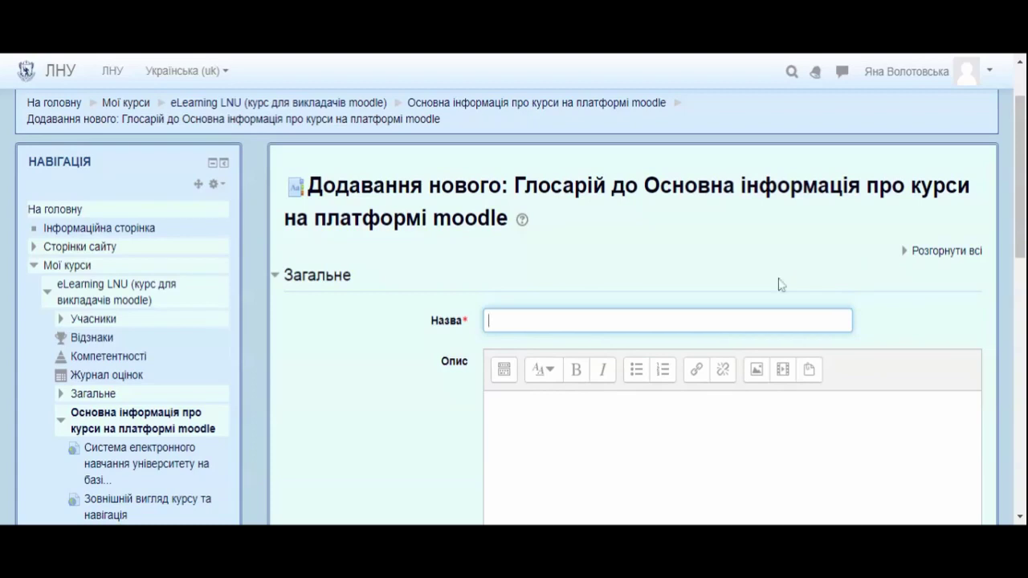
pyautogui.write('Терміни')
# Review the glossary's description, type and entry (Записи) settings.
pyautogui.scroll(-1, 1023, 247)
pyautogui.scroll(-2, 1023, 247)
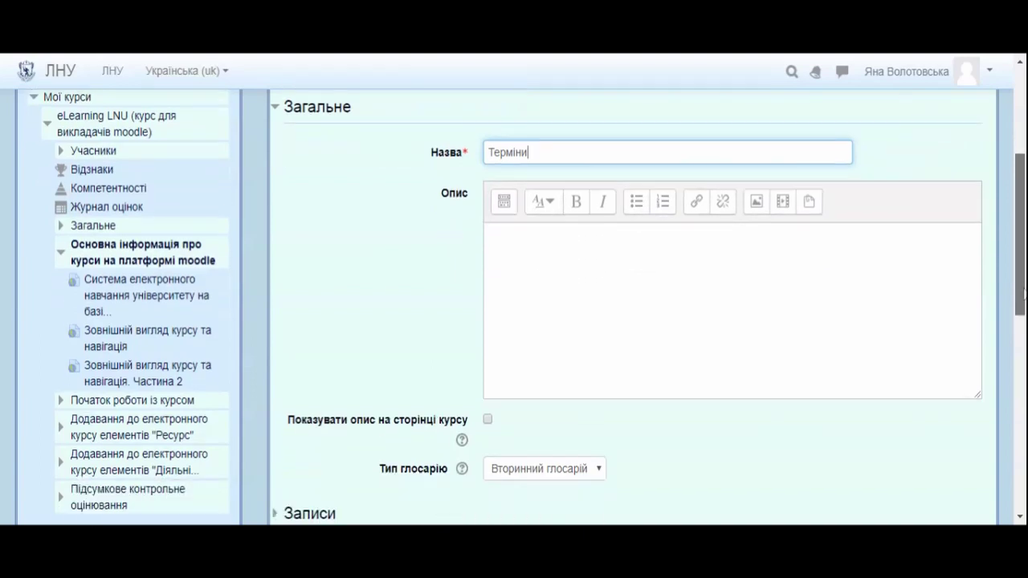
pyautogui.scroll(-1, 1020, 289)
pyautogui.scroll(-1, 1020, 289)
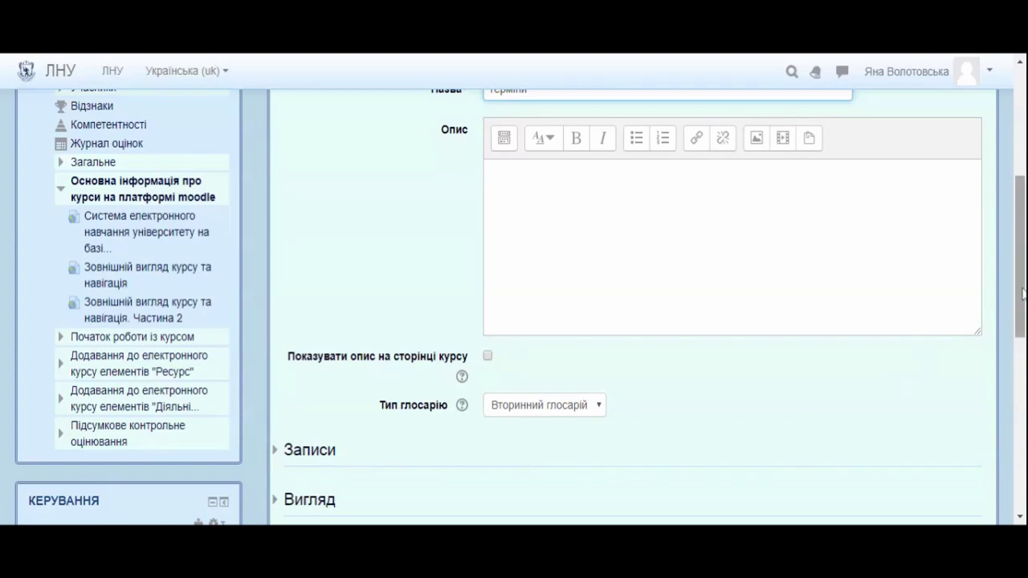
pyautogui.scroll(-1, 1024, 304)
pyautogui.scroll(-2, 1024, 322)
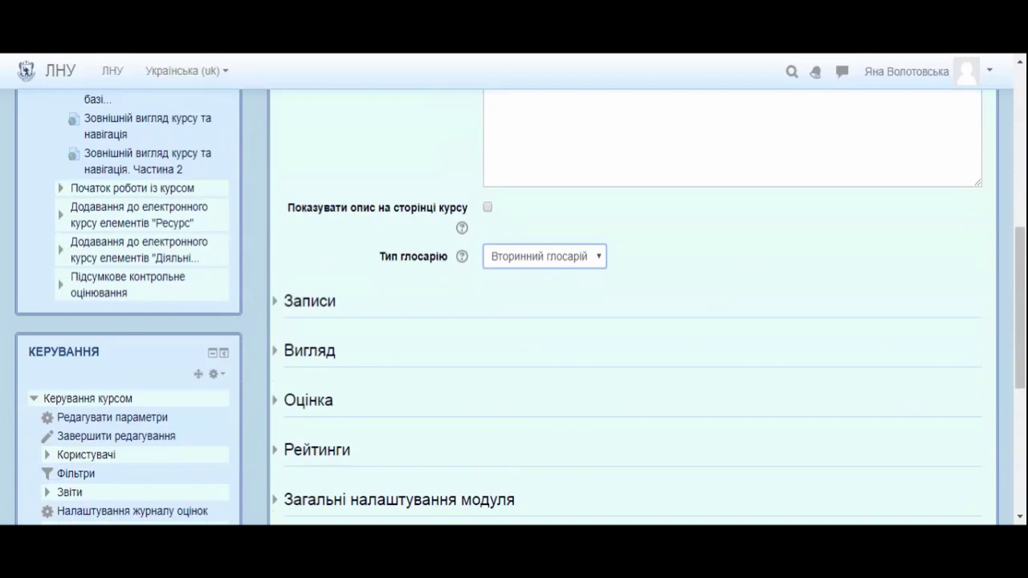
pyautogui.click(769, 254)
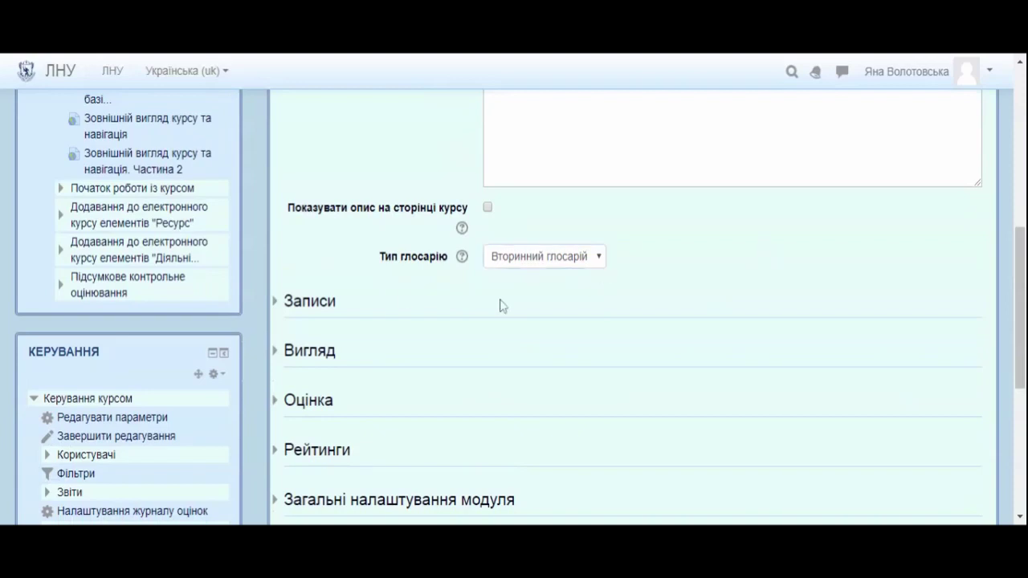
pyautogui.click(314, 304)
pyautogui.scroll(-1, 816, 273)
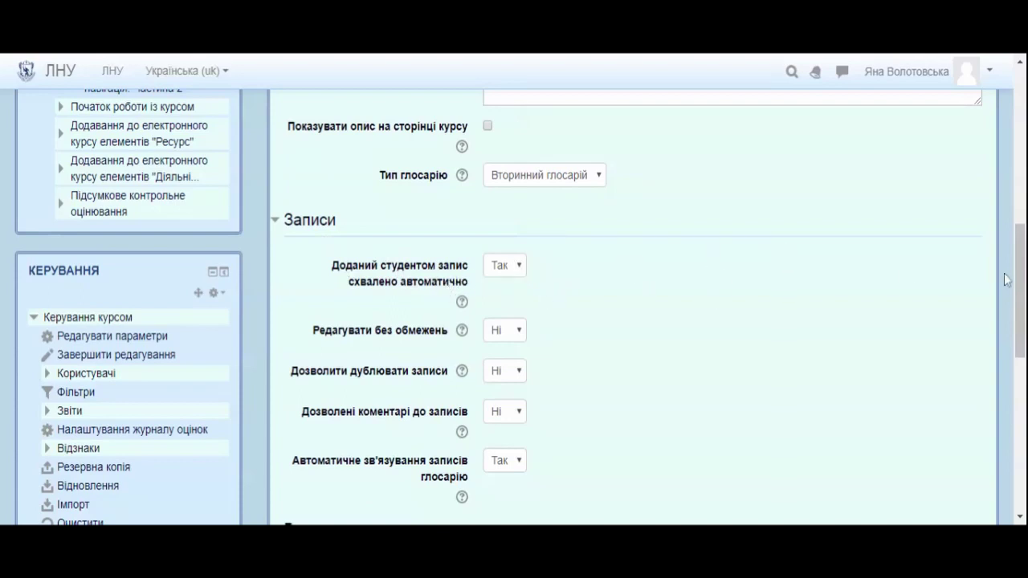
pyautogui.moveTo(1021, 273); pyautogui.dragTo(1022, 311)
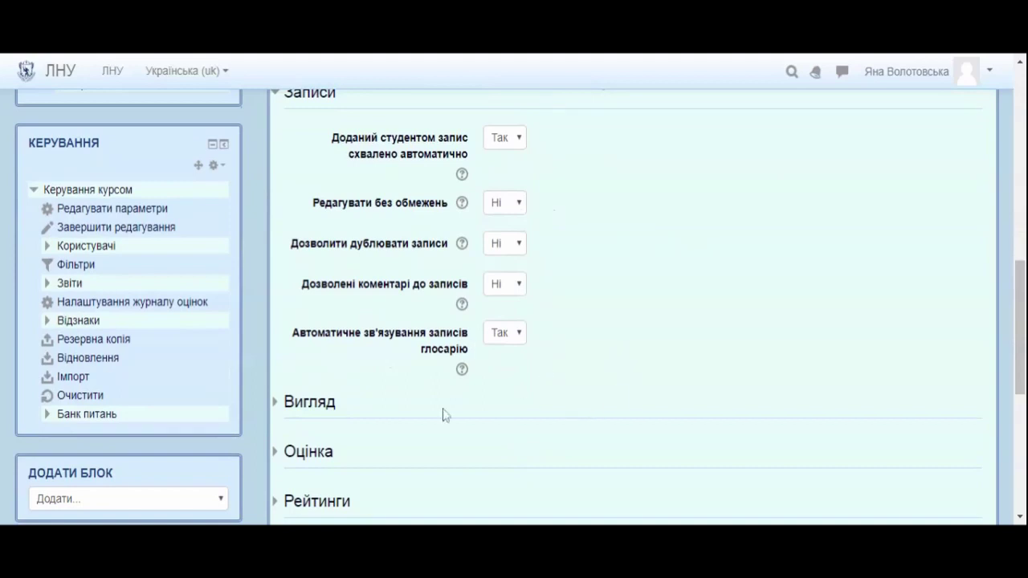
# Examine the glossary's appearance (Вигляд) settings, including the choices for display format and approval display format.
pyautogui.click(321, 410)
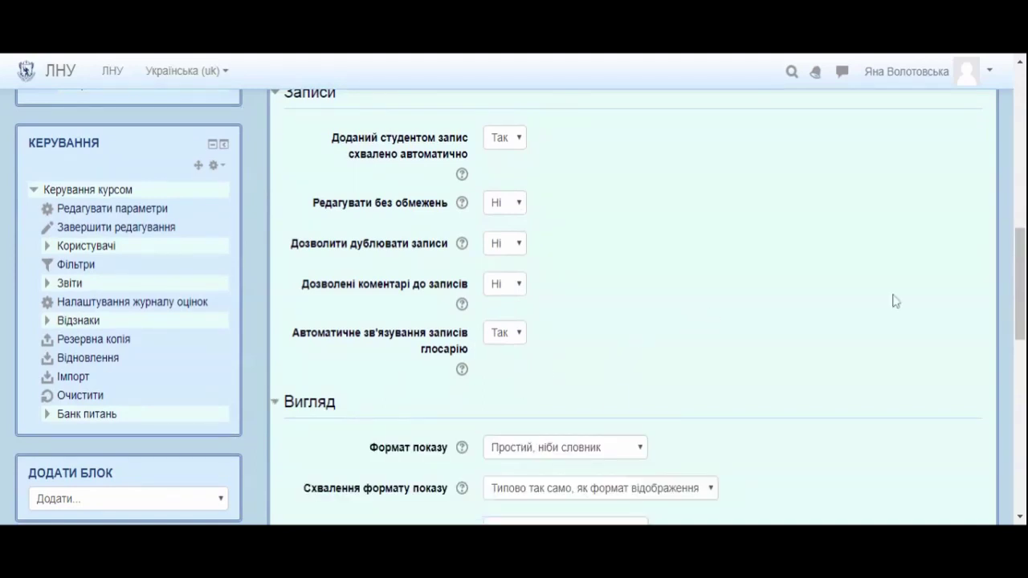
pyautogui.scroll(-4, 890, 286)
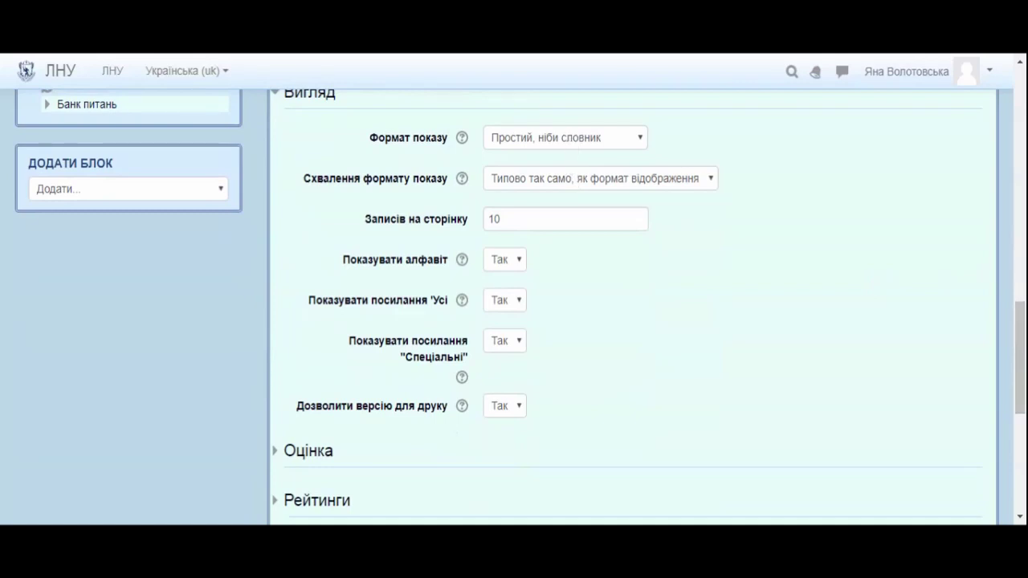
pyautogui.click(574, 143)
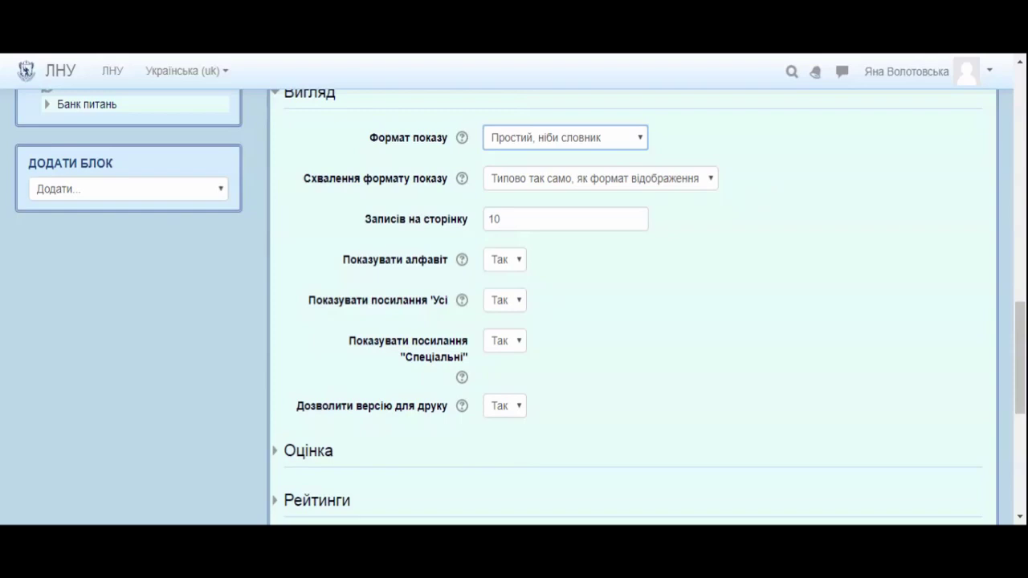
pyautogui.click(801, 278)
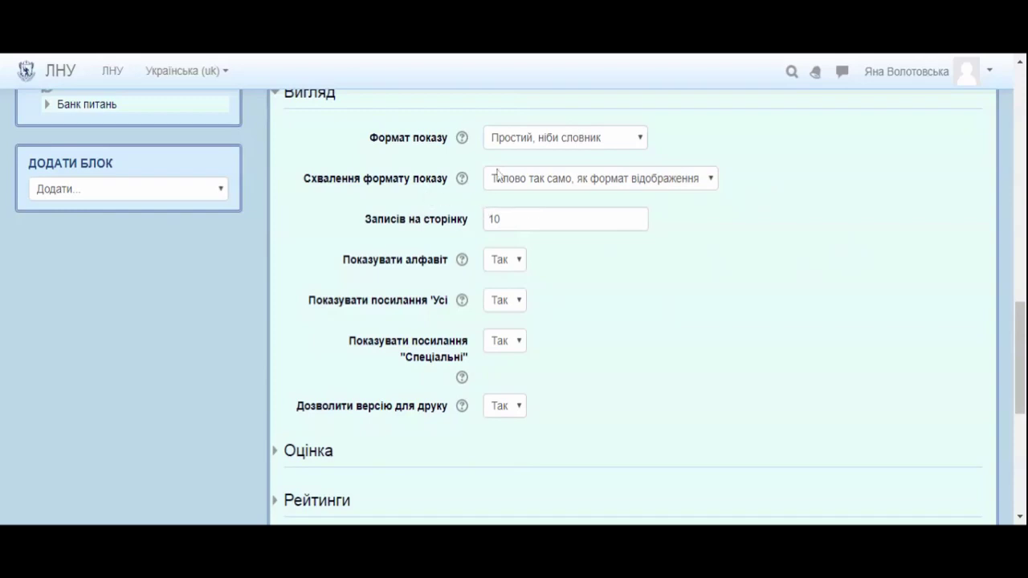
pyautogui.click(526, 178)
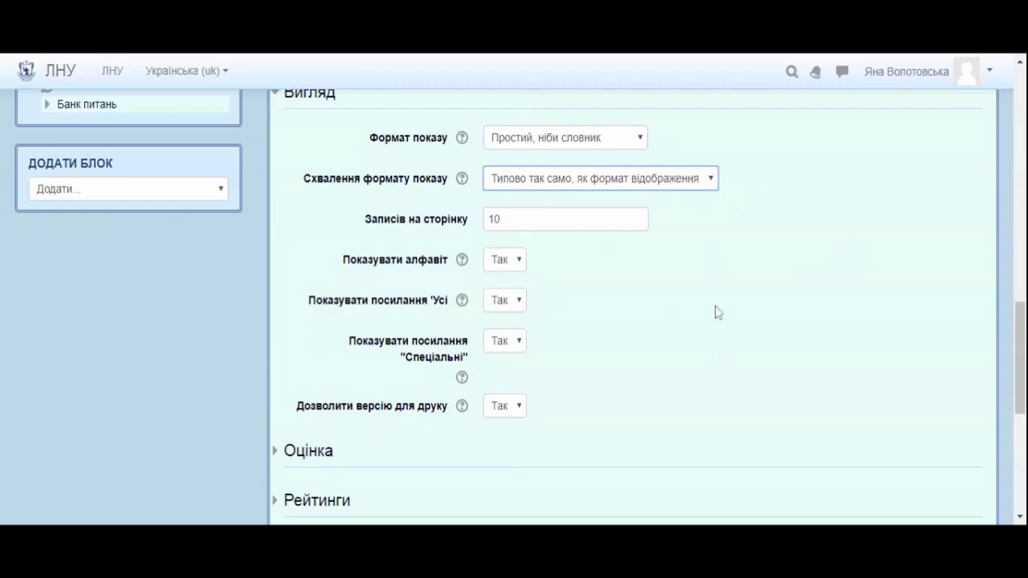
pyautogui.click(825, 209)
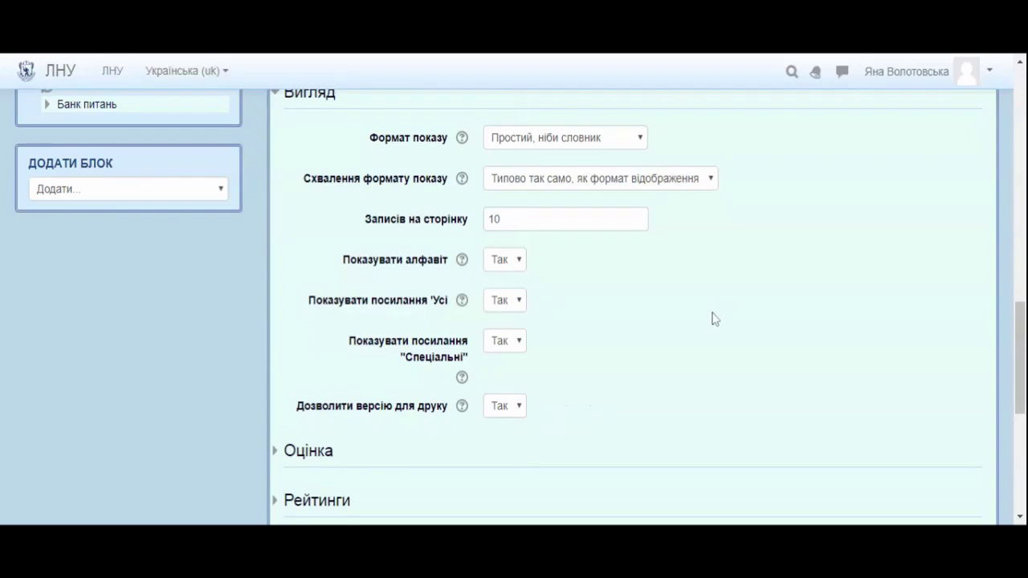
# Examine the glossary's grade (Оцінка), ratings (Рейтинги) and common module (Загальні налаштування модуля) settings.
pyautogui.scroll(-5, 657, 319)
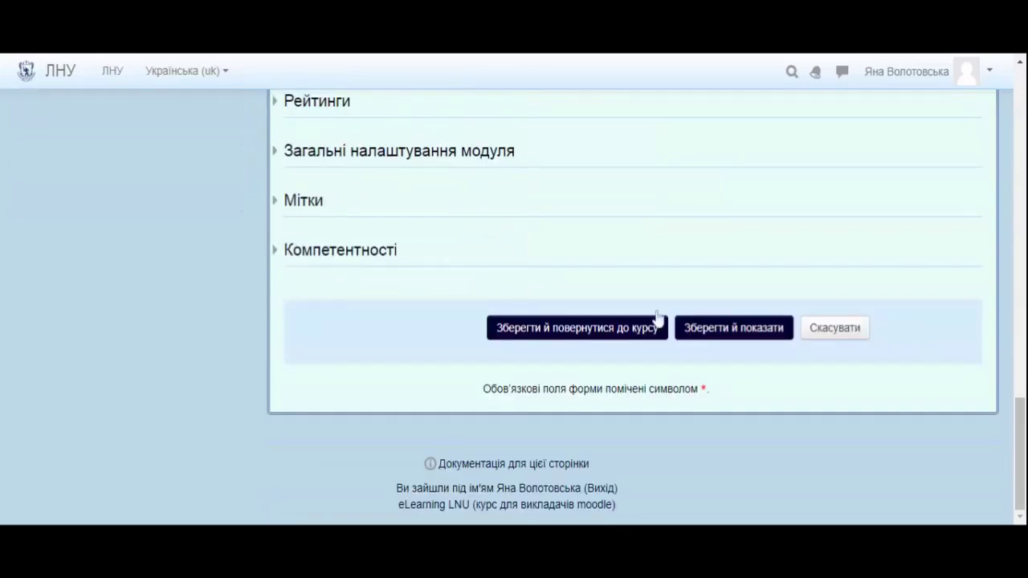
pyautogui.scroll(1, 464, 200)
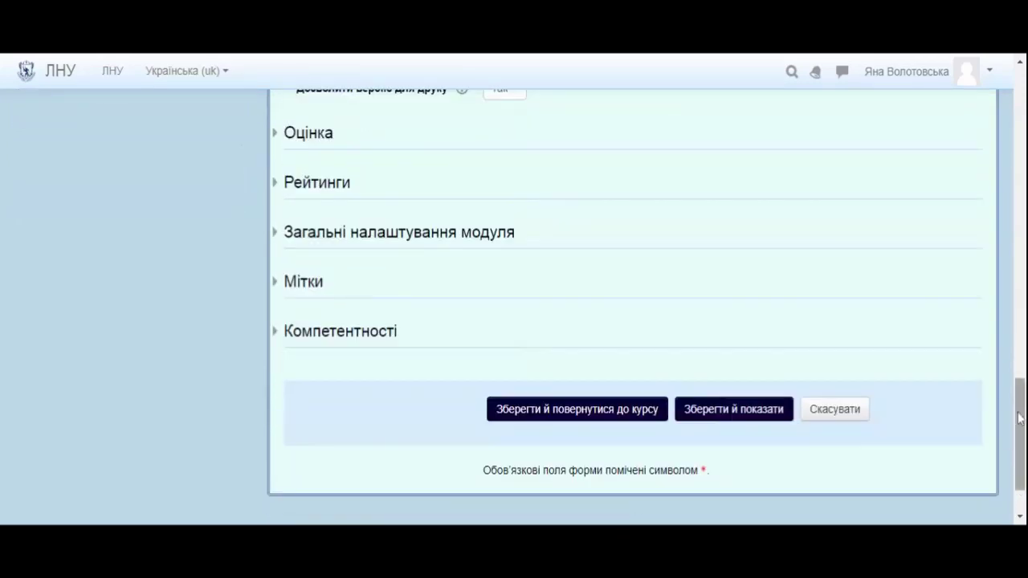
pyautogui.click(309, 145)
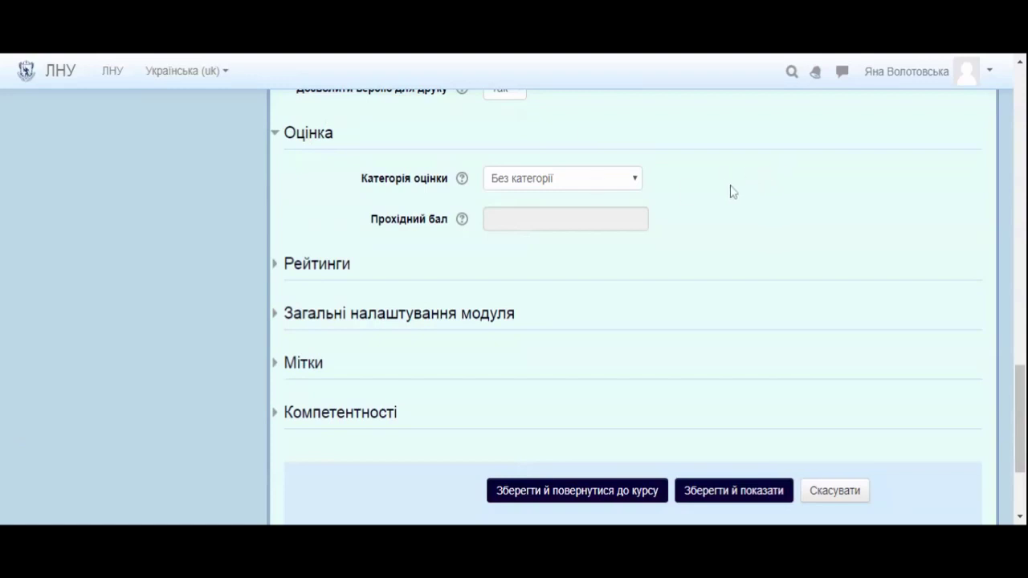
pyautogui.click(337, 268)
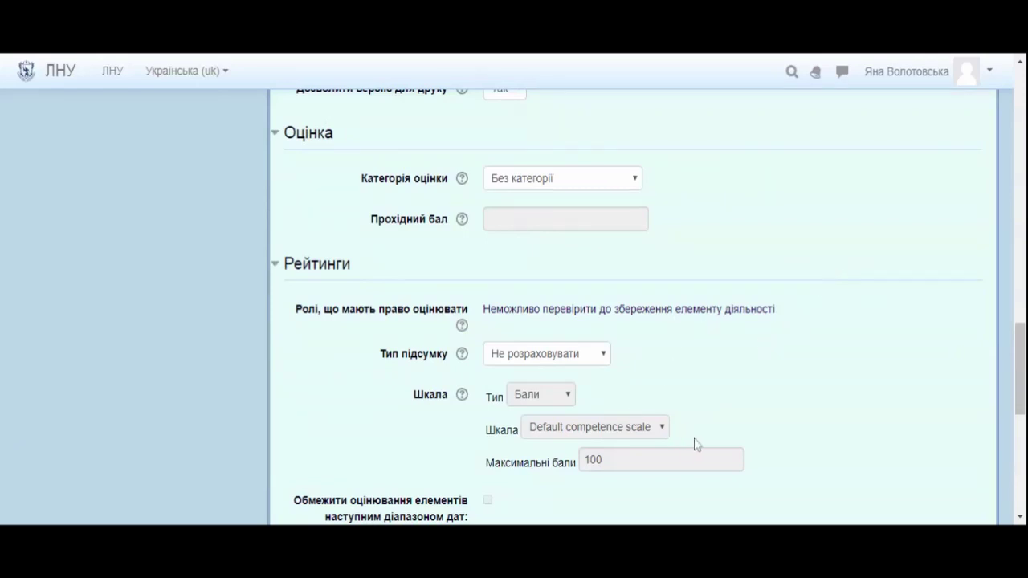
pyautogui.moveTo(1023, 357); pyautogui.dragTo(1024, 418)
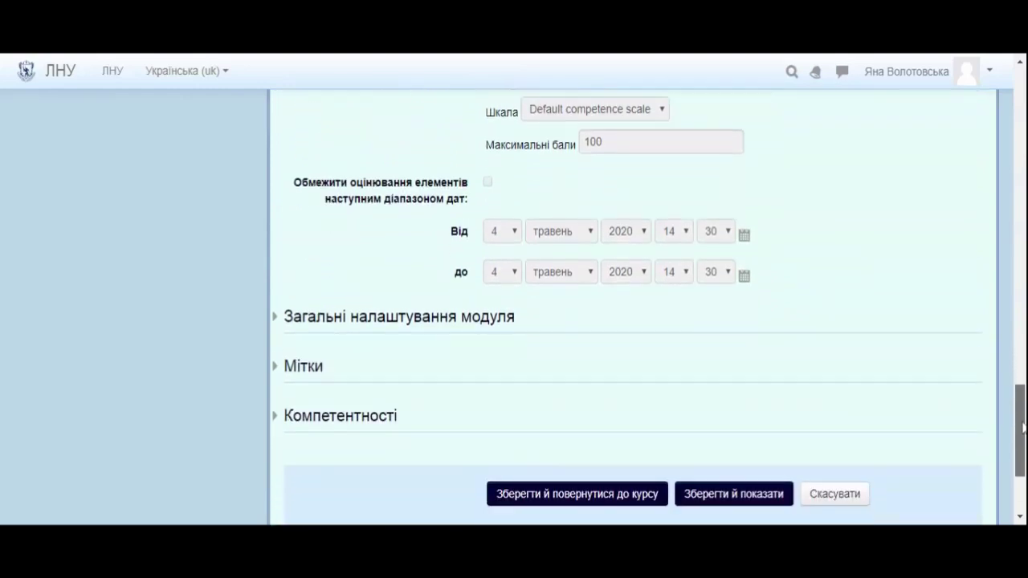
pyautogui.click(405, 324)
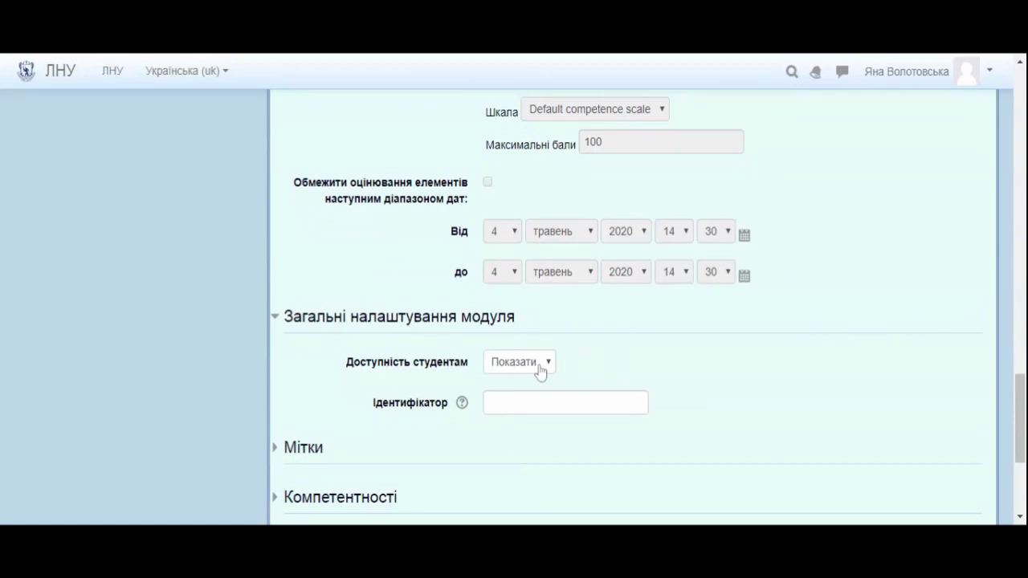
pyautogui.moveTo(1009, 421); pyautogui.dragTo(1021, 503)
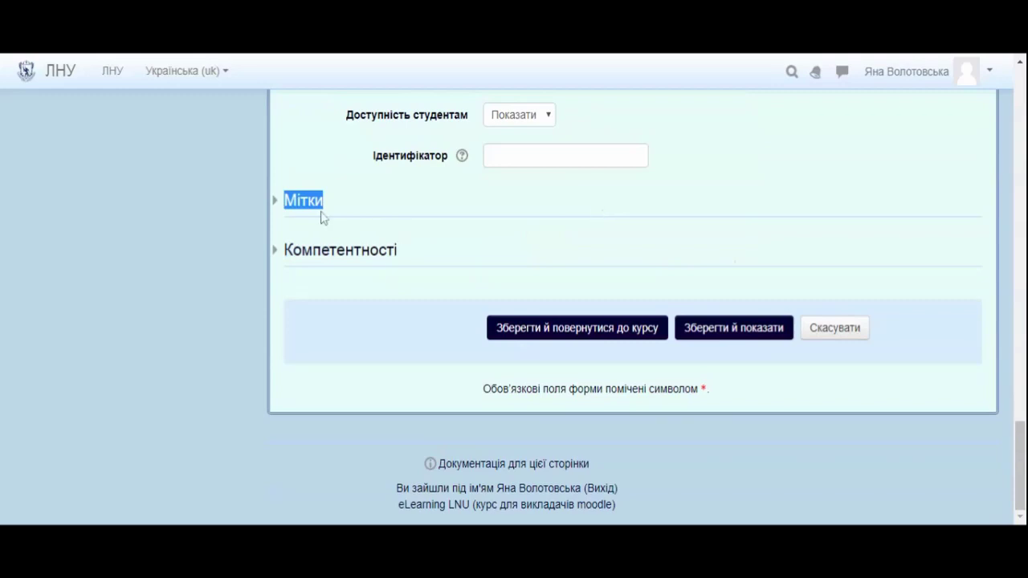
pyautogui.click(349, 211)
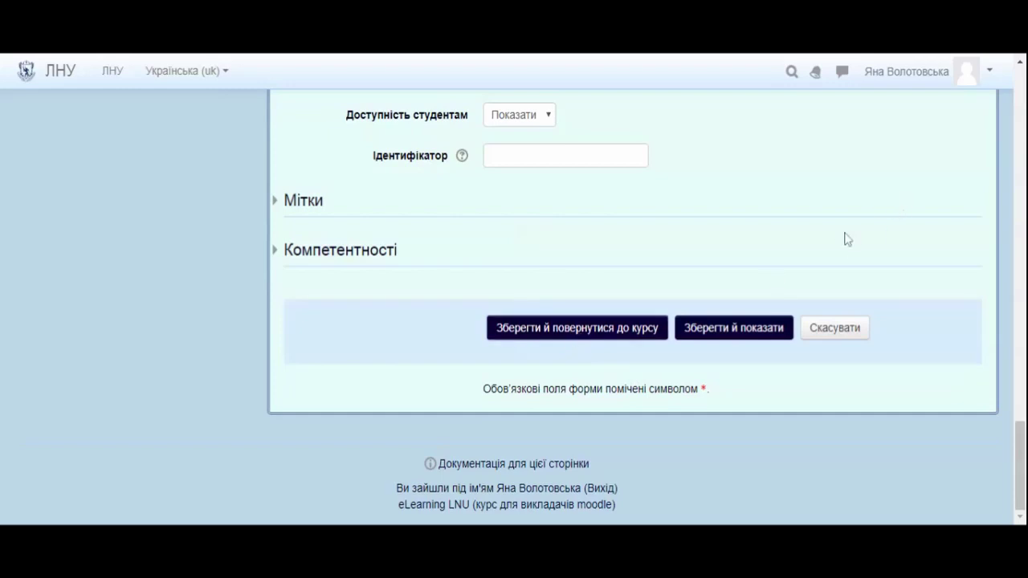
# Save the glossary, return to the course and open the "Терміни" glossary there.
pyautogui.click(625, 321)
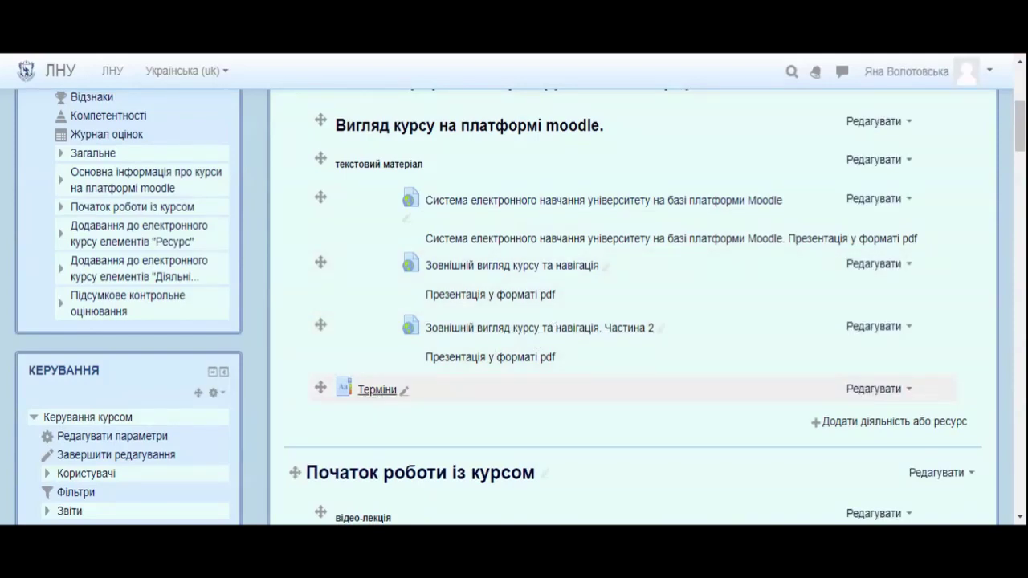
pyautogui.click(377, 390)
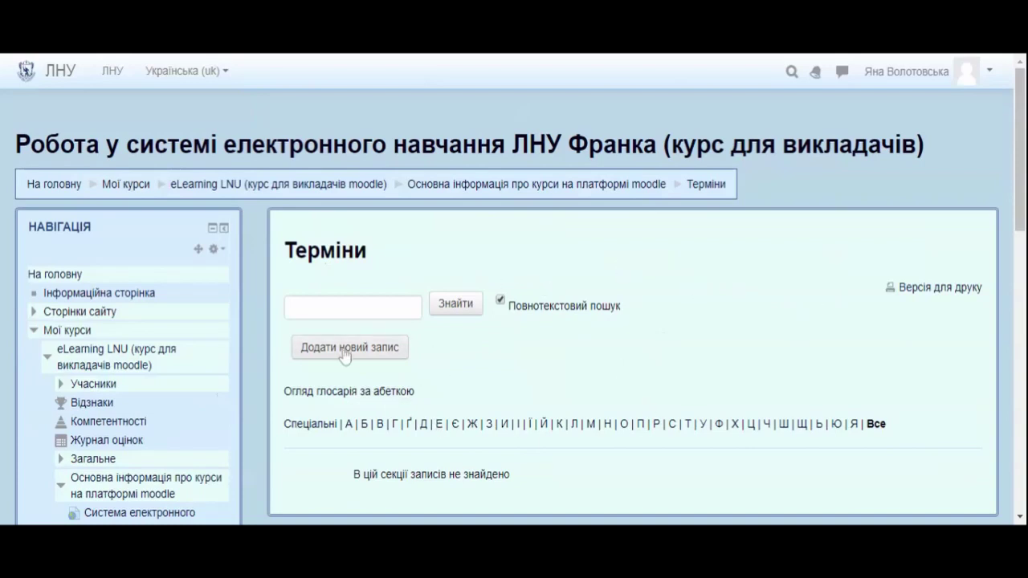
# Open the form for adding a new entry to the "Терміни" glossary.
pyautogui.click(355, 301)
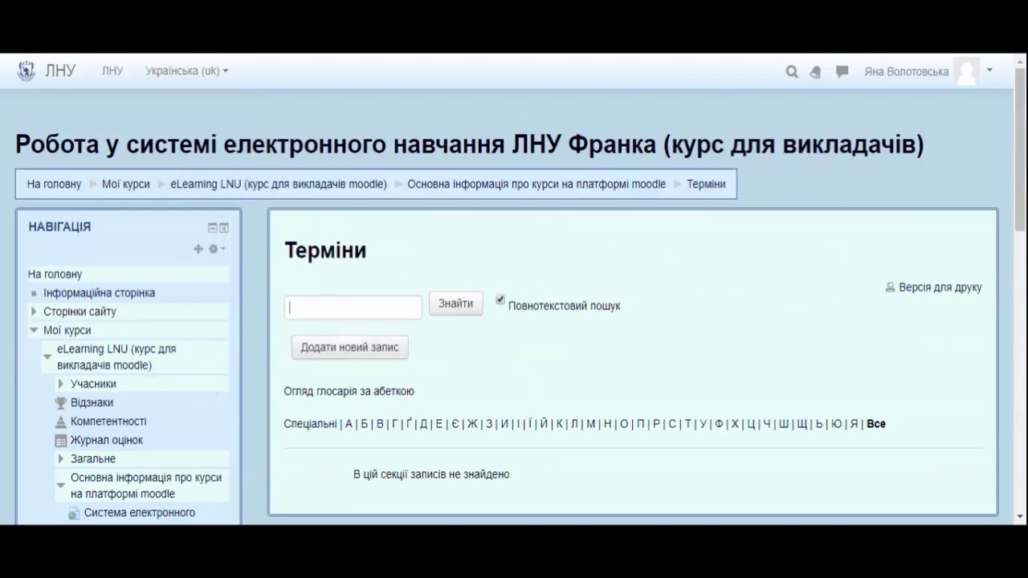
pyautogui.click(358, 357)
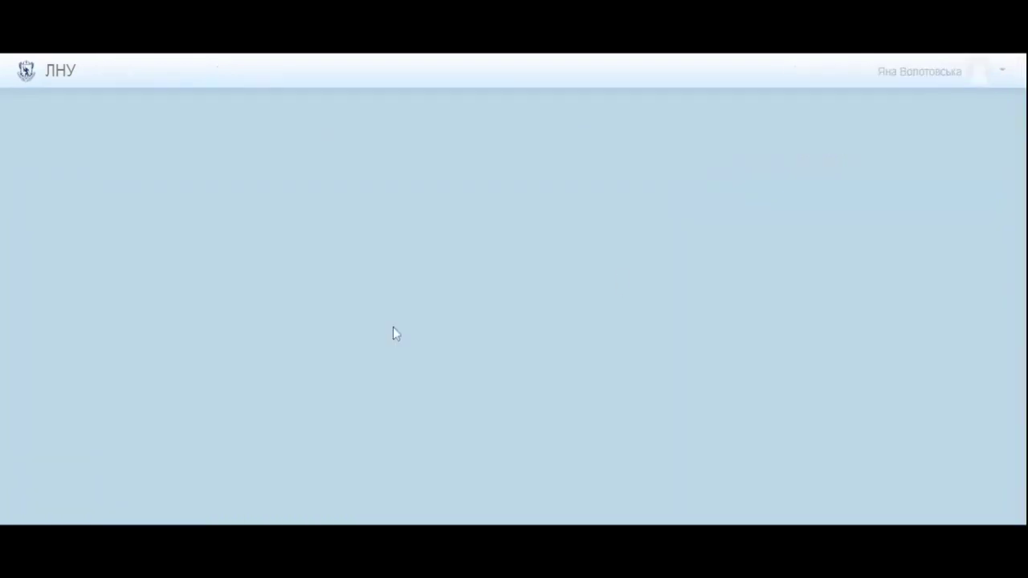
pyautogui.scroll(-1, 717, 272)
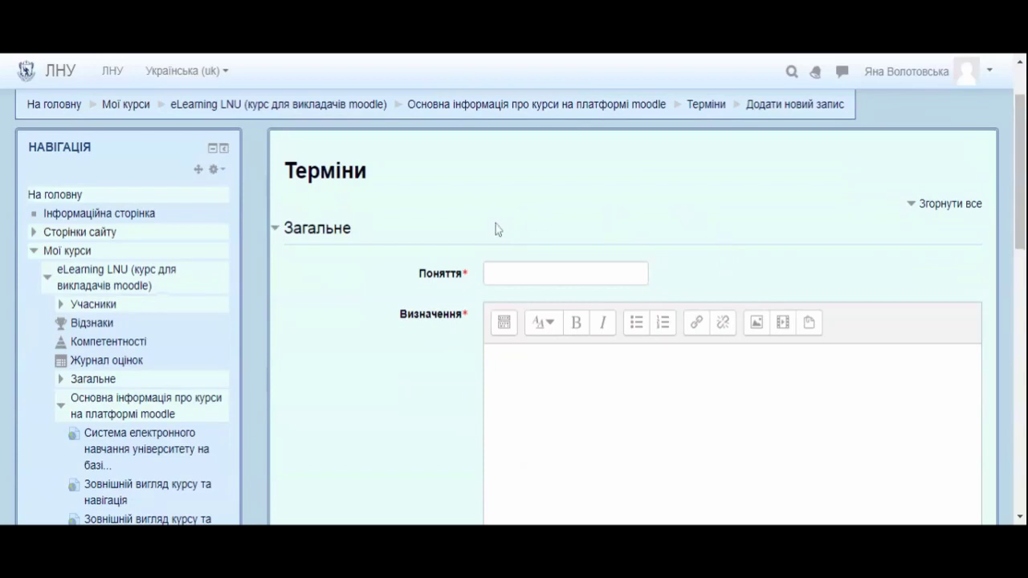
# Examine the new entry's concept (Поняття), definition (Визначення), keywords (Ключові слова), attachment (Вкладення) and auto-linking (Автозв'язування) fields.
pyautogui.click(498, 273)
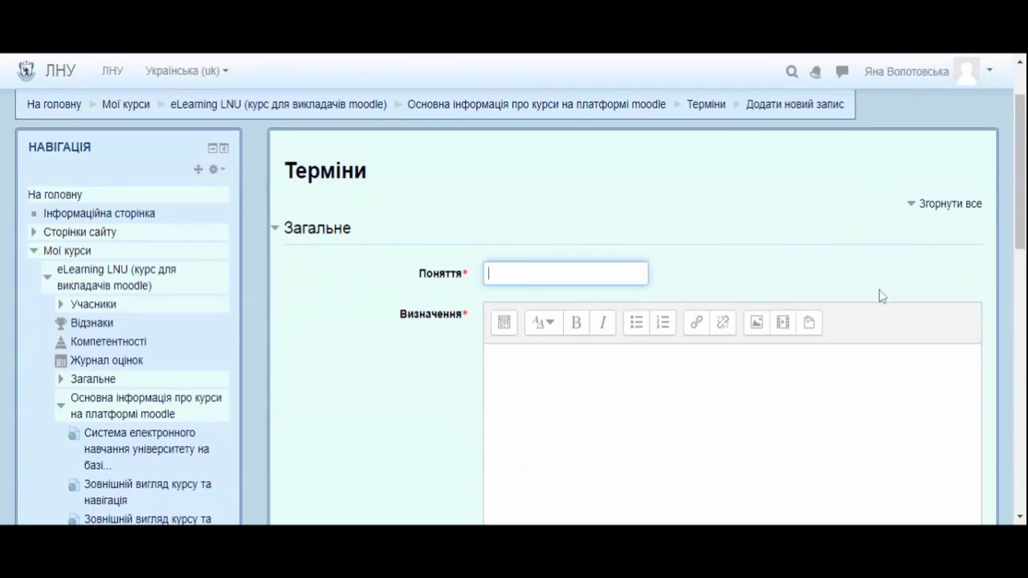
pyautogui.moveTo(1021, 225); pyautogui.dragTo(1022, 281)
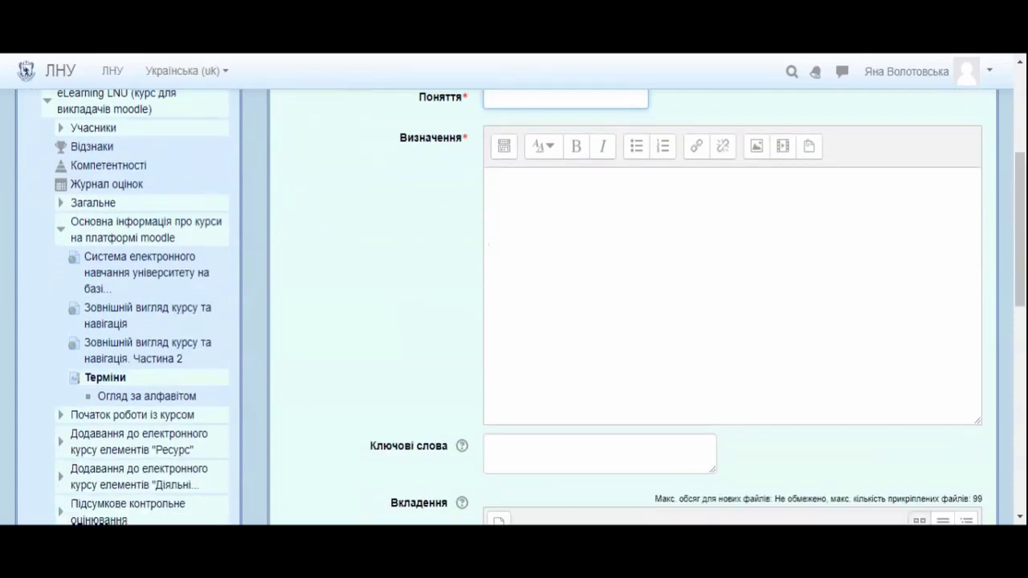
pyautogui.click(525, 184)
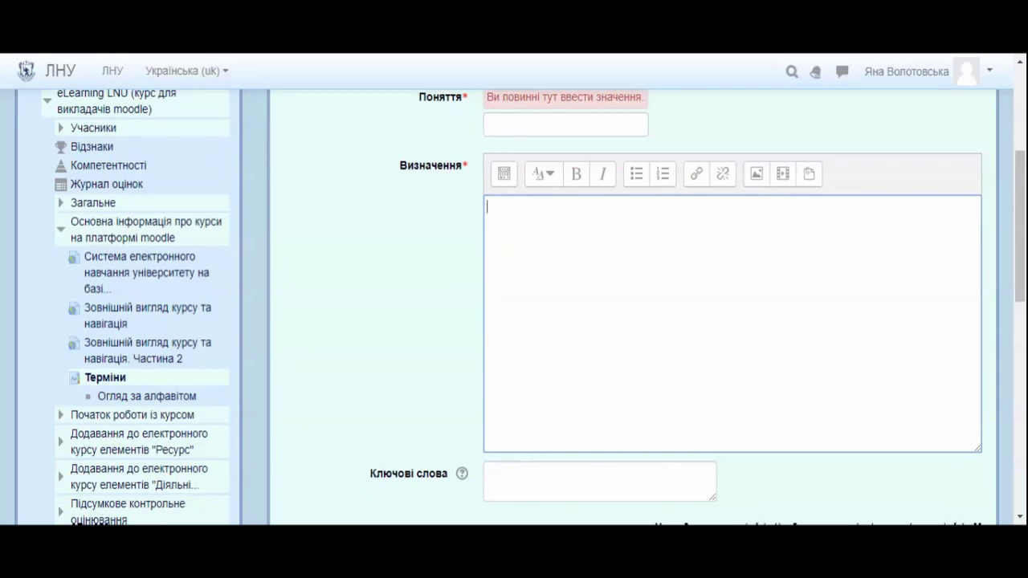
pyautogui.scroll(-3, 1017, 233)
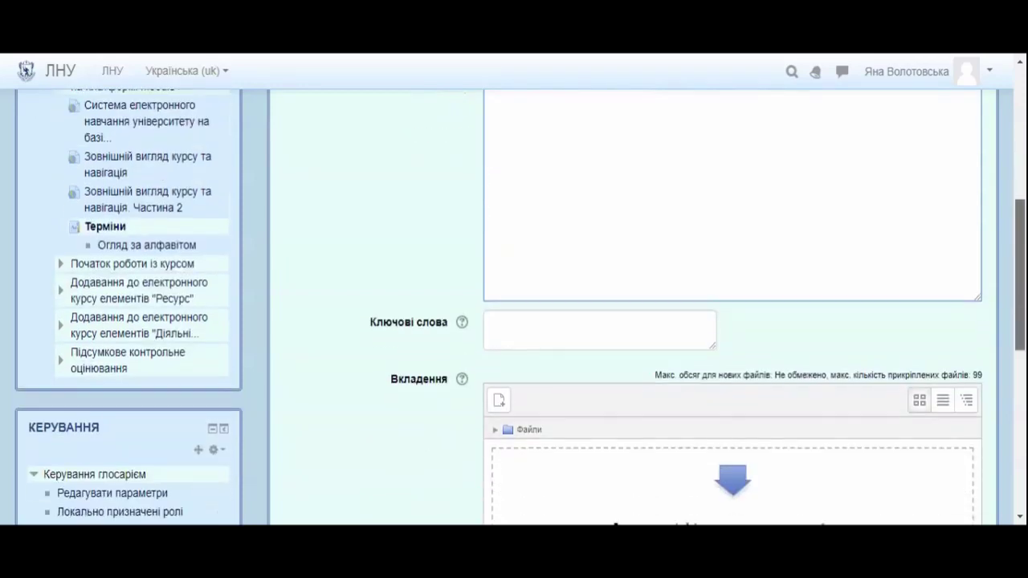
pyautogui.scroll(-1, 1017, 232)
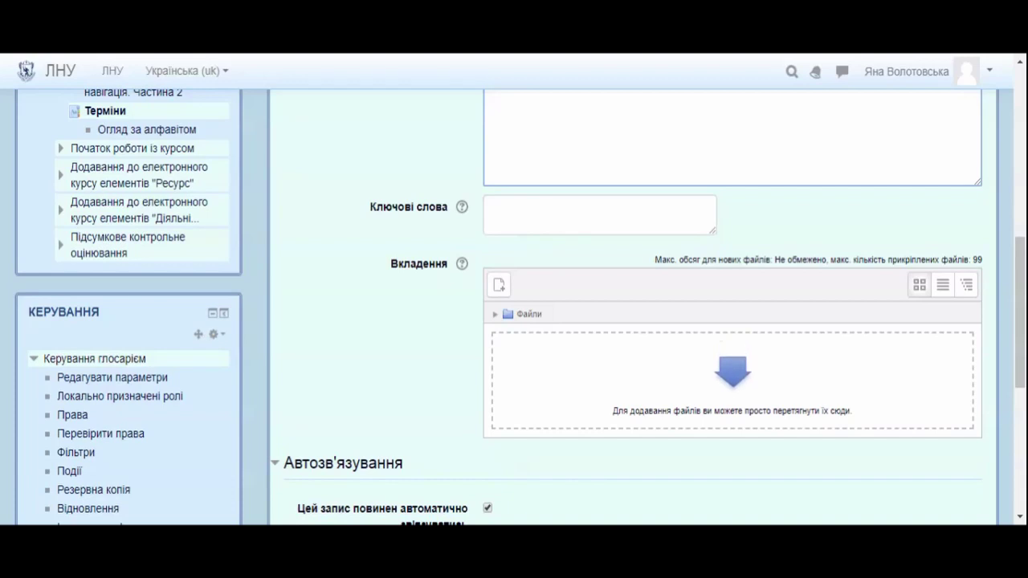
pyautogui.moveTo(1020, 383); pyautogui.dragTo(1020, 474)
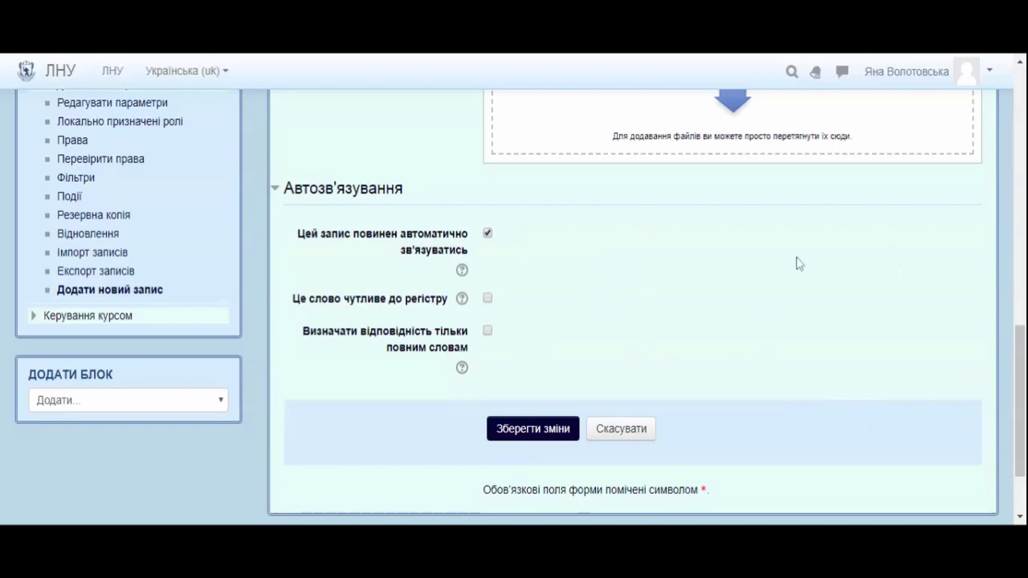
pyautogui.scroll(5, 796, 262)
pyautogui.scroll(1, 791, 255)
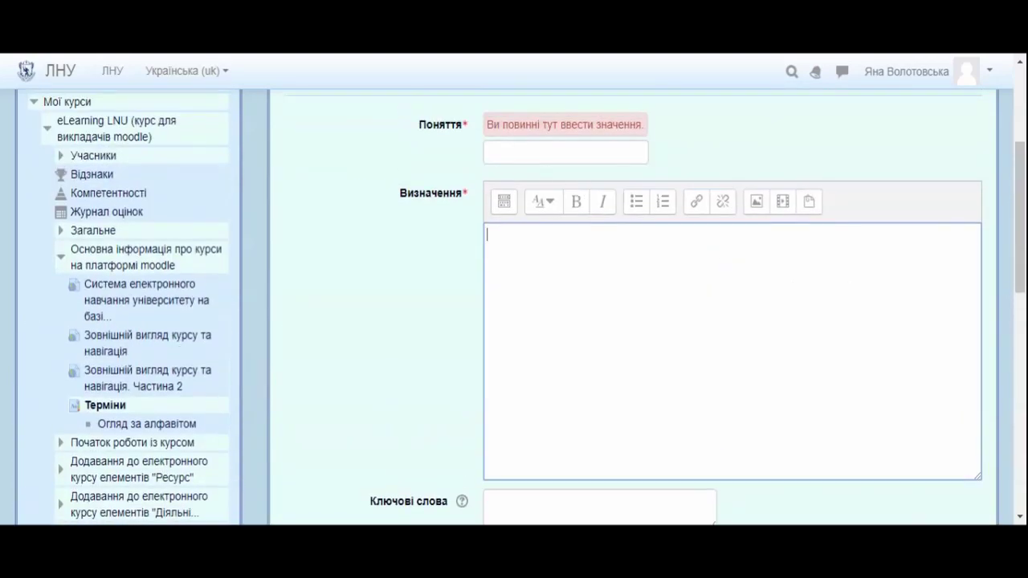
# Try to save the new glossary entry with the concept and definition left empty.
pyautogui.scroll(-10, 589, 305)
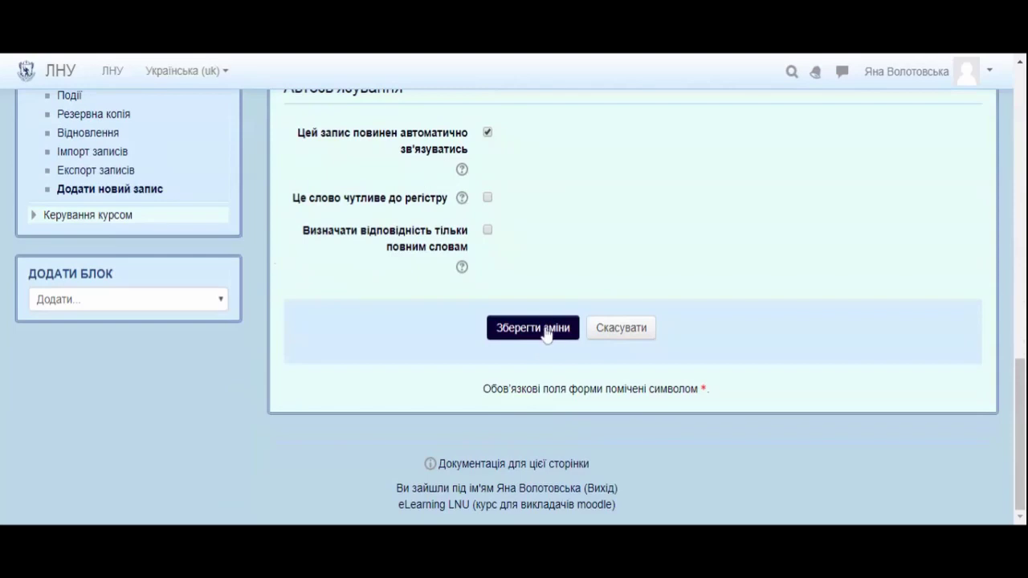
pyautogui.click(545, 331)
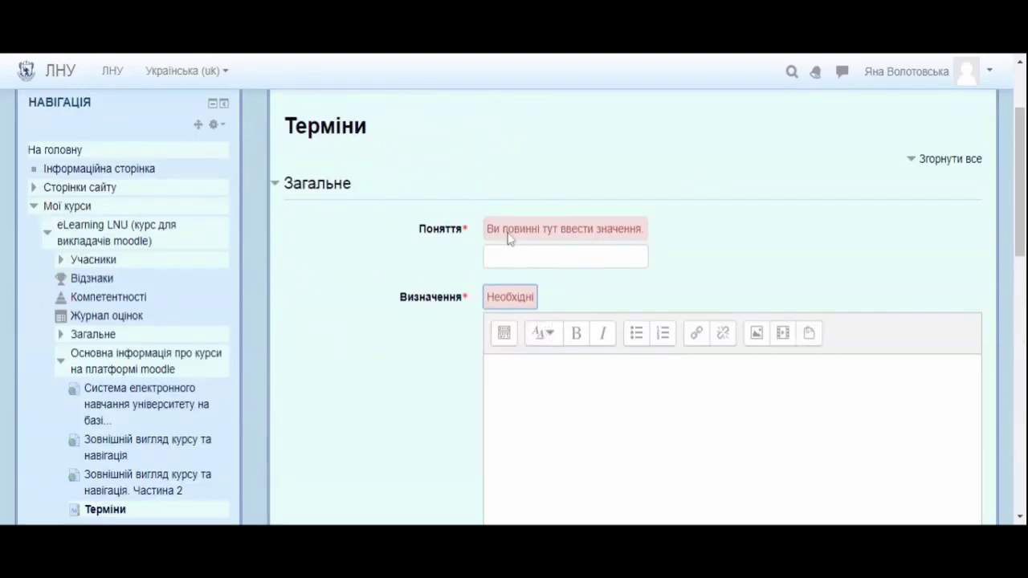
pyautogui.scroll(-10, 642, 272)
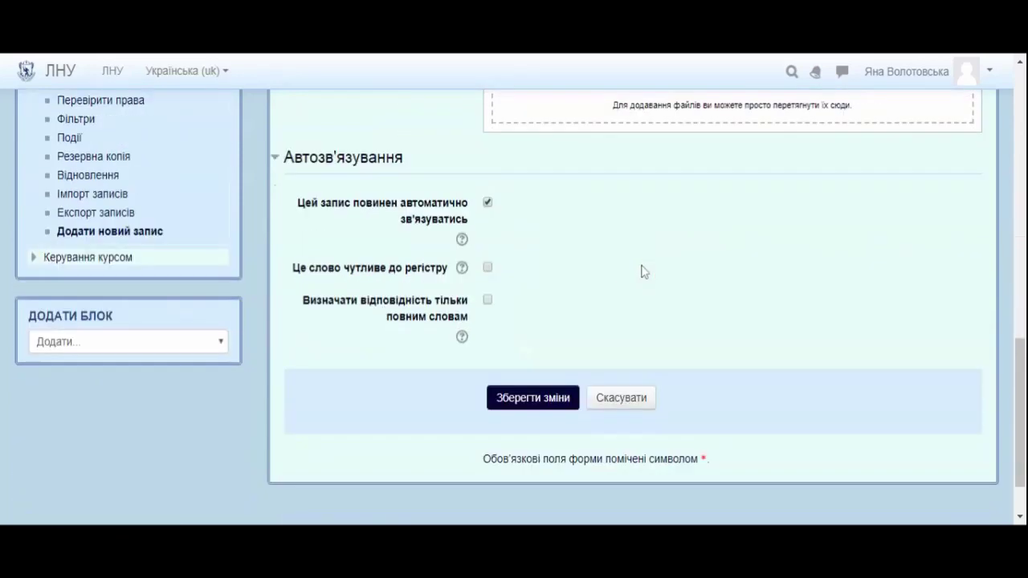
pyautogui.scroll(-1, 645, 273)
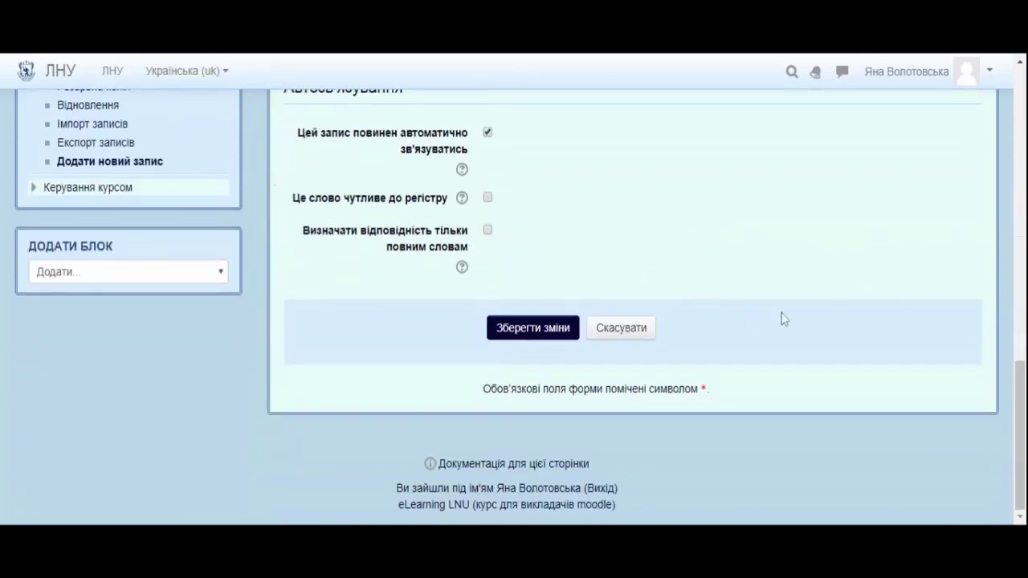